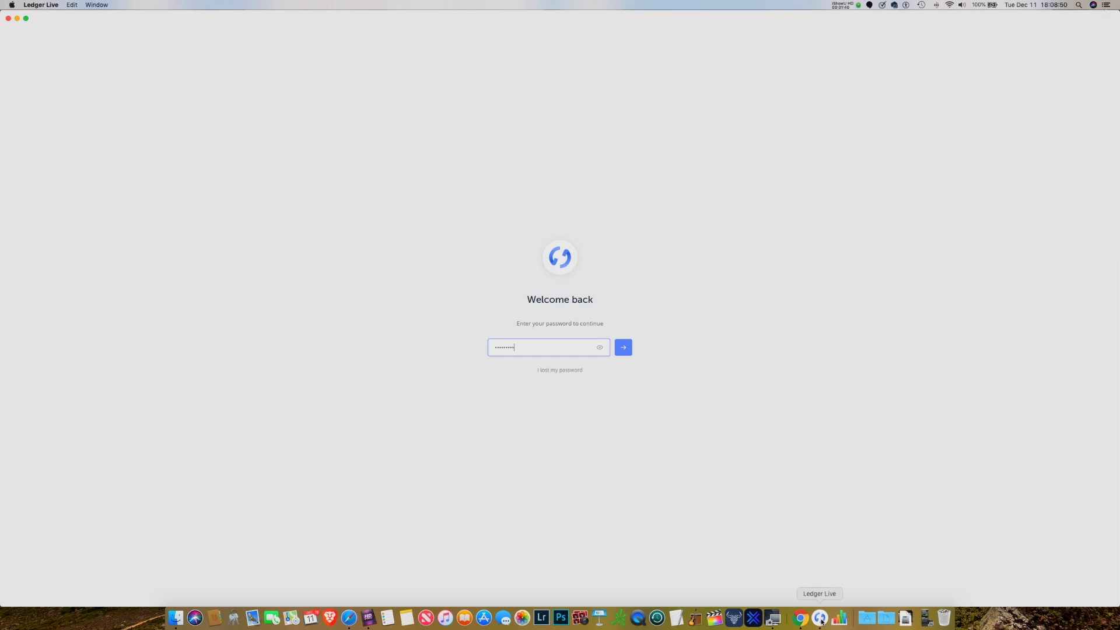
Step: Unlock Ledger Live and look through the Ledger Live and Window menus, then close them
key("Return")
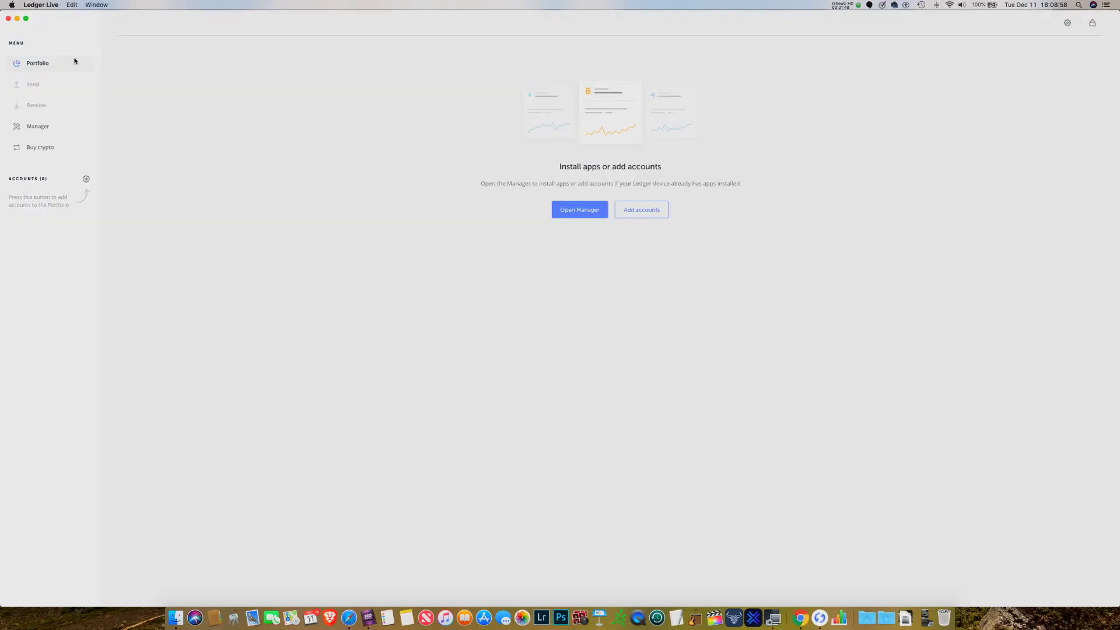
left_click(40, 4)
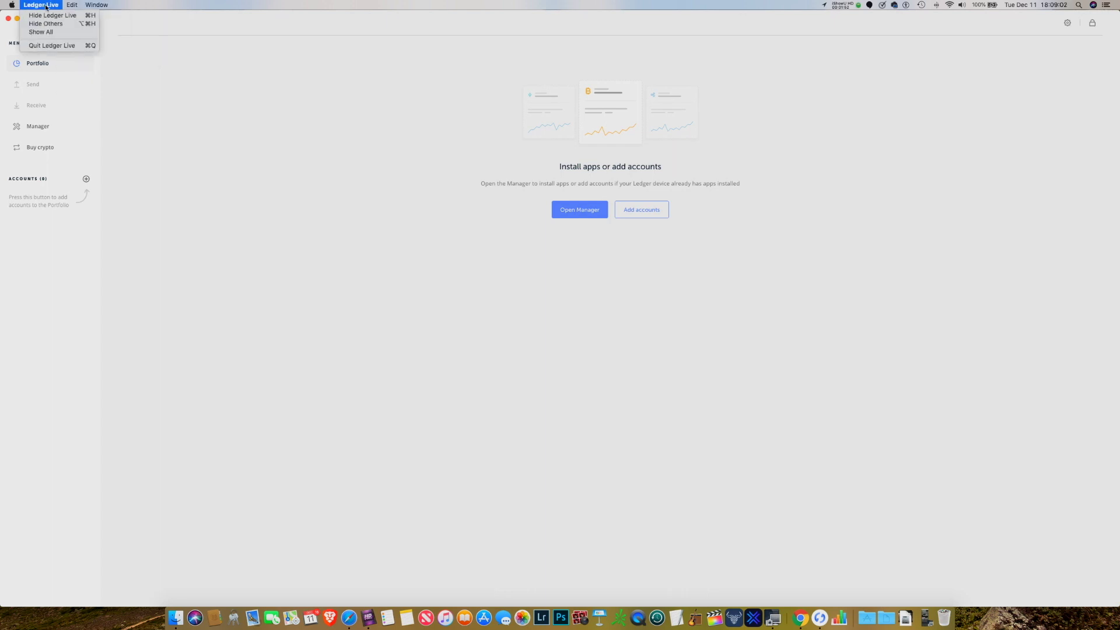
mouse_move(94, 6)
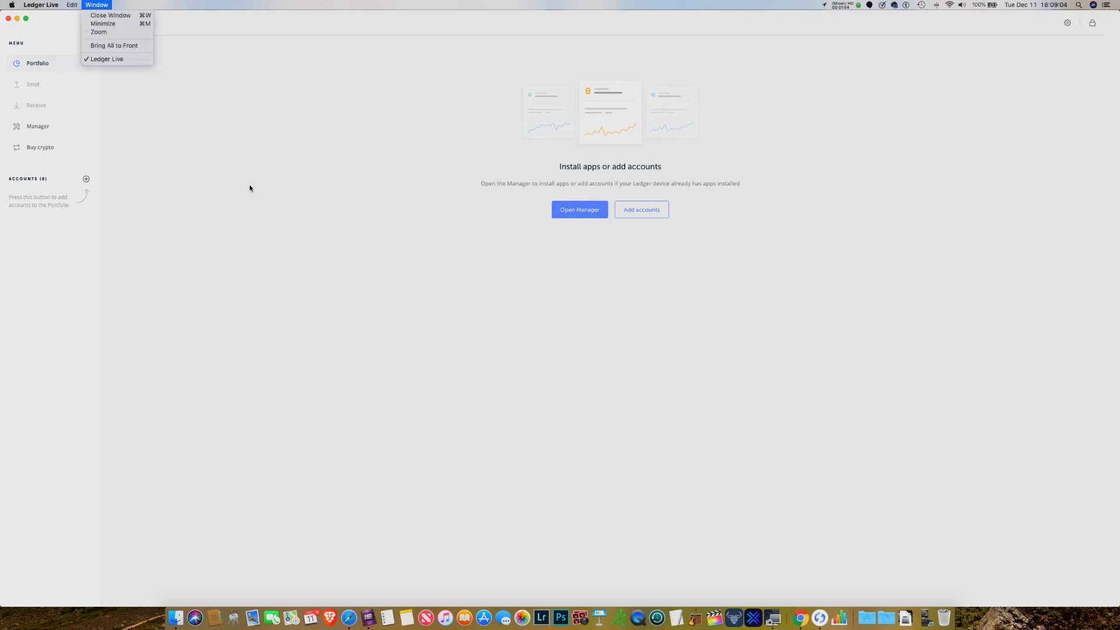
mouse_move(45, 5)
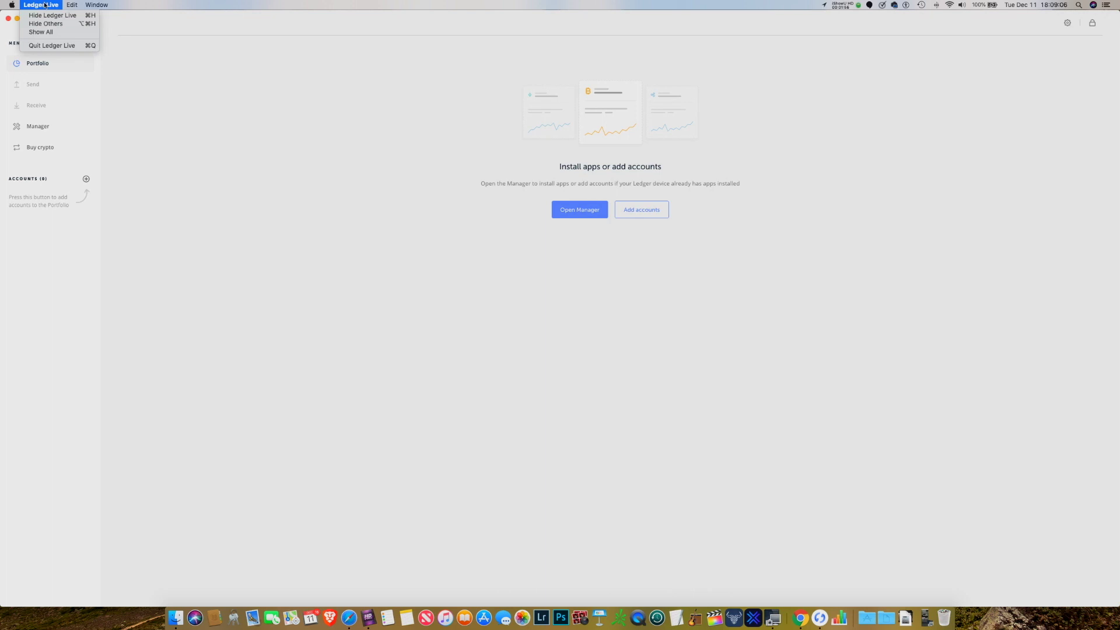
left_click(202, 112)
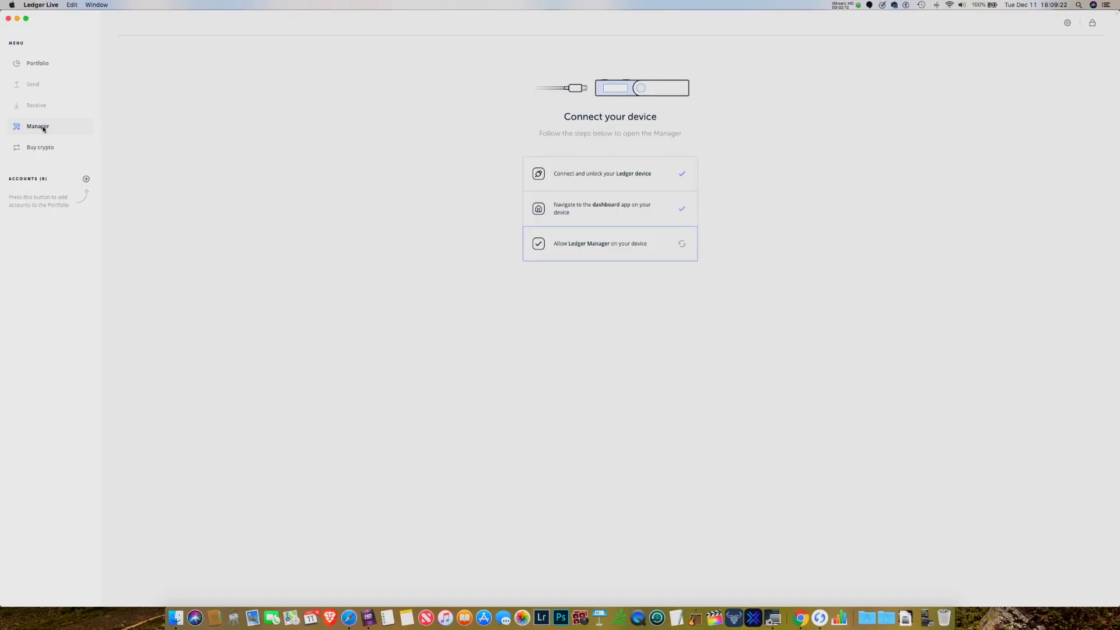
Step: Switch to Portfolio, then back to Manager to connect the Ledger Nano S
left_click(37, 63)
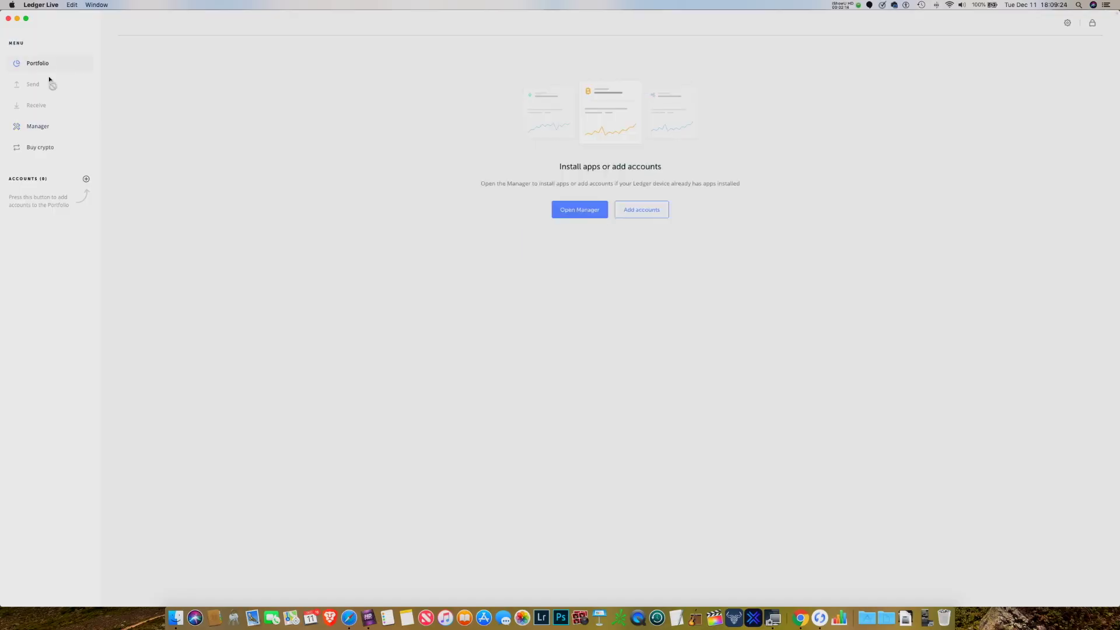
left_click(37, 127)
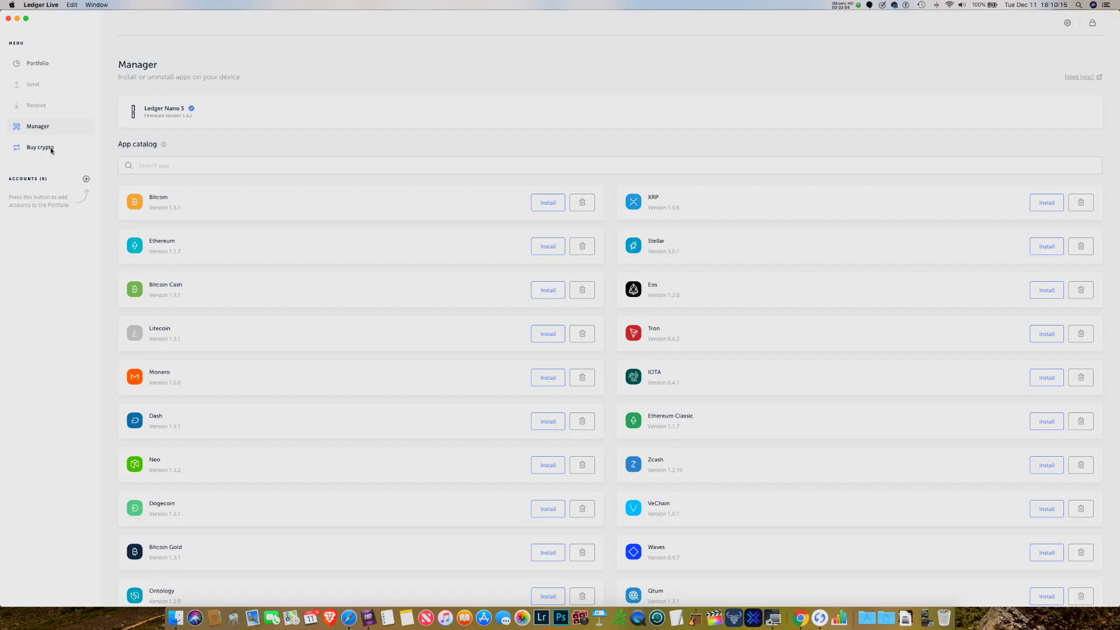
Step: Open Buy crypto and scroll through the list of Trade services
left_click(51, 151)
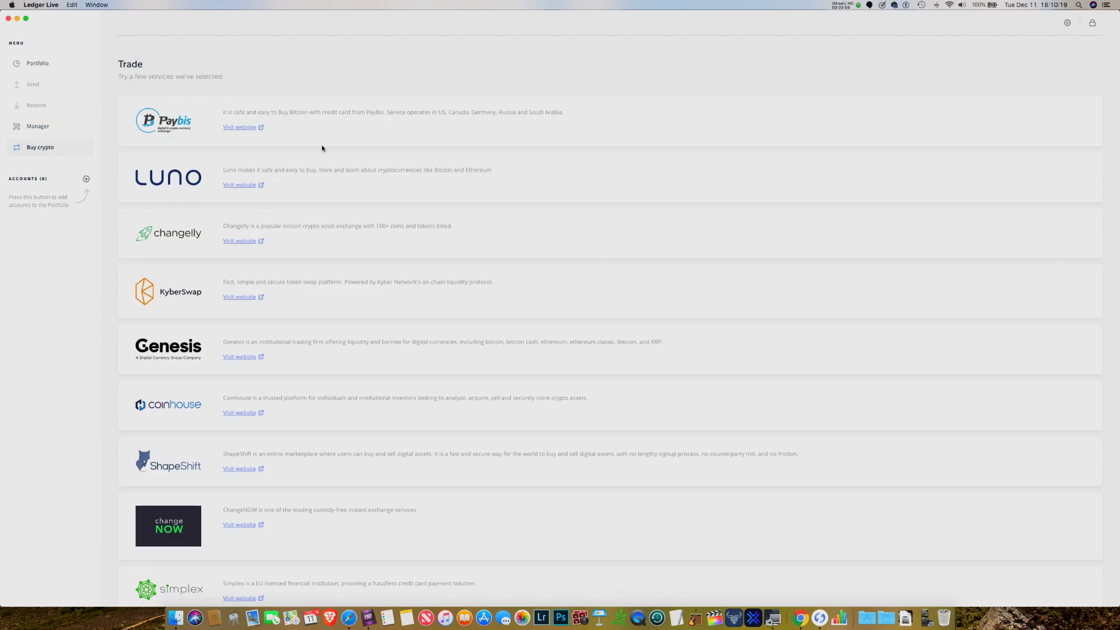
scroll(323, 147, "down", 5)
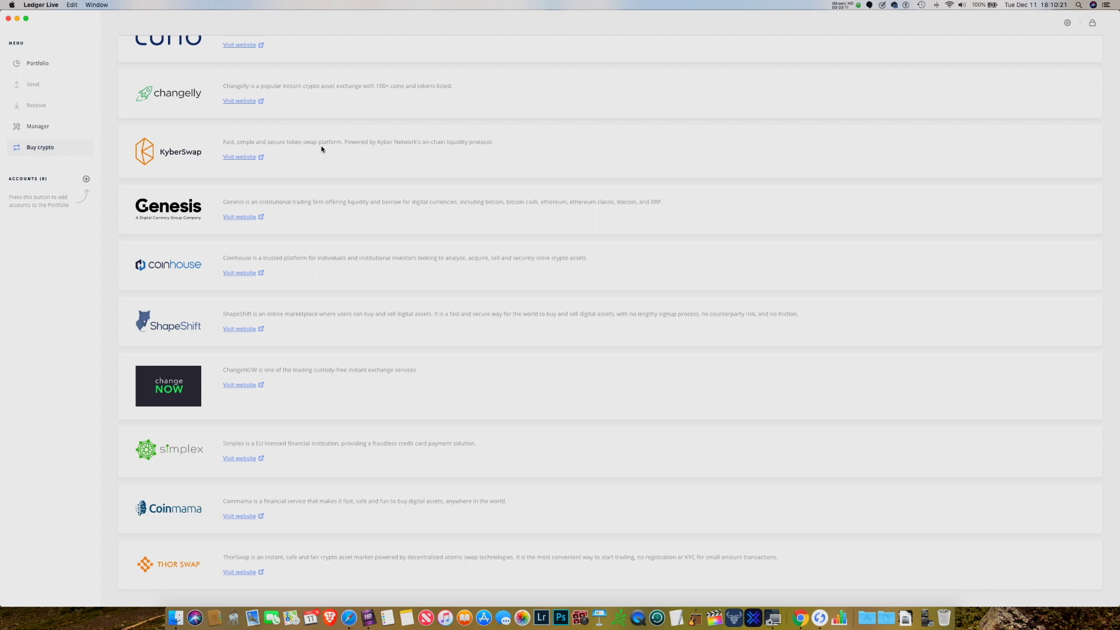
scroll(321, 150, "up", 2)
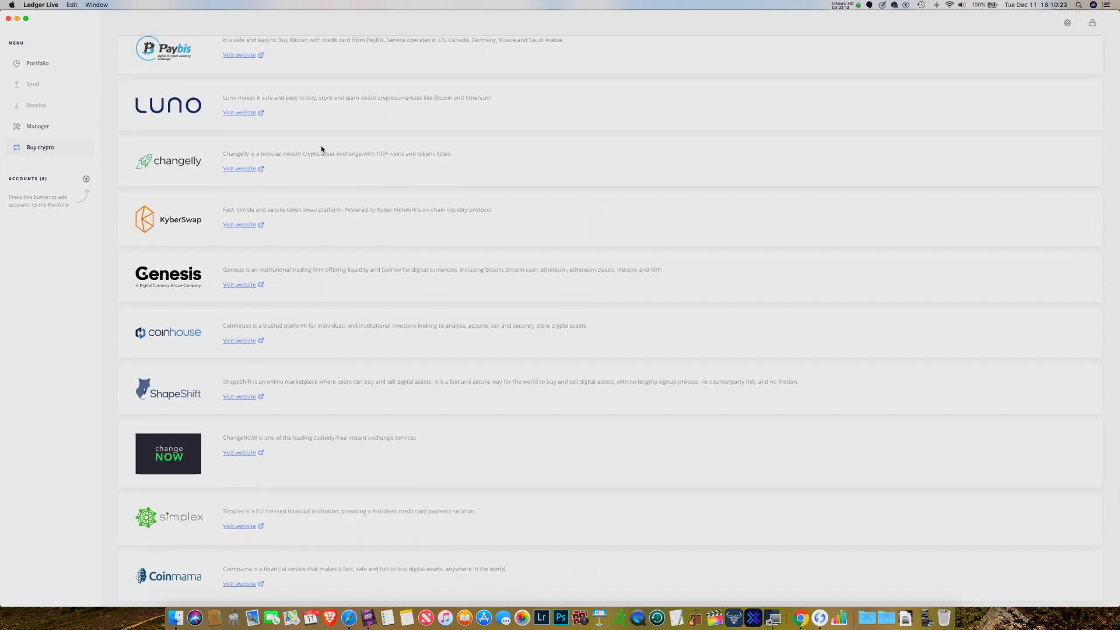
scroll(321, 149, "up", 2)
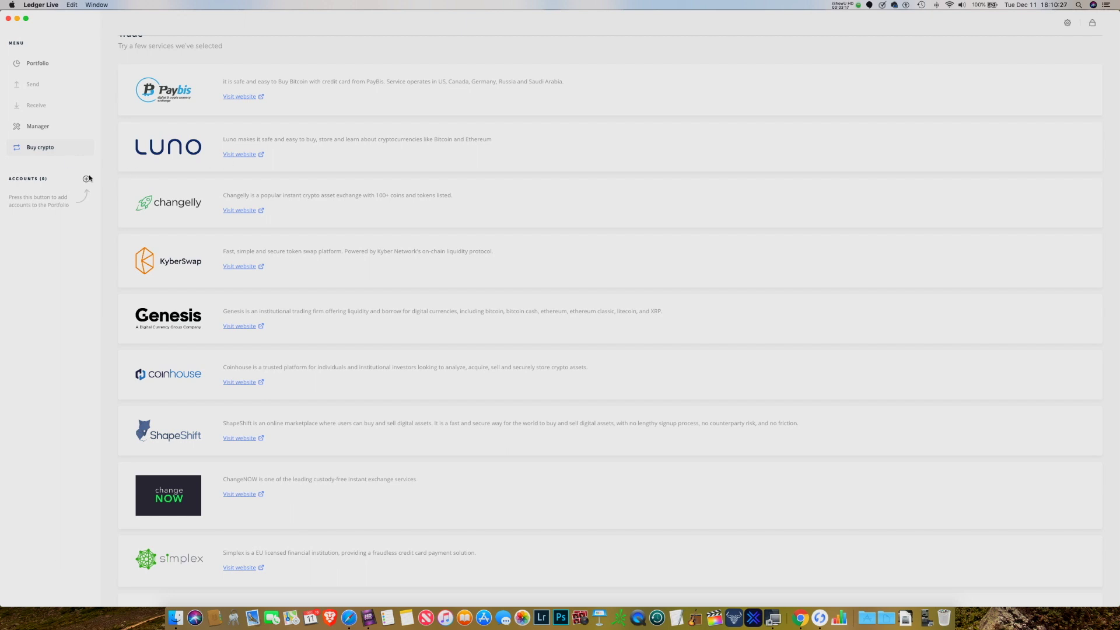
scroll(101, 172, "up", 2)
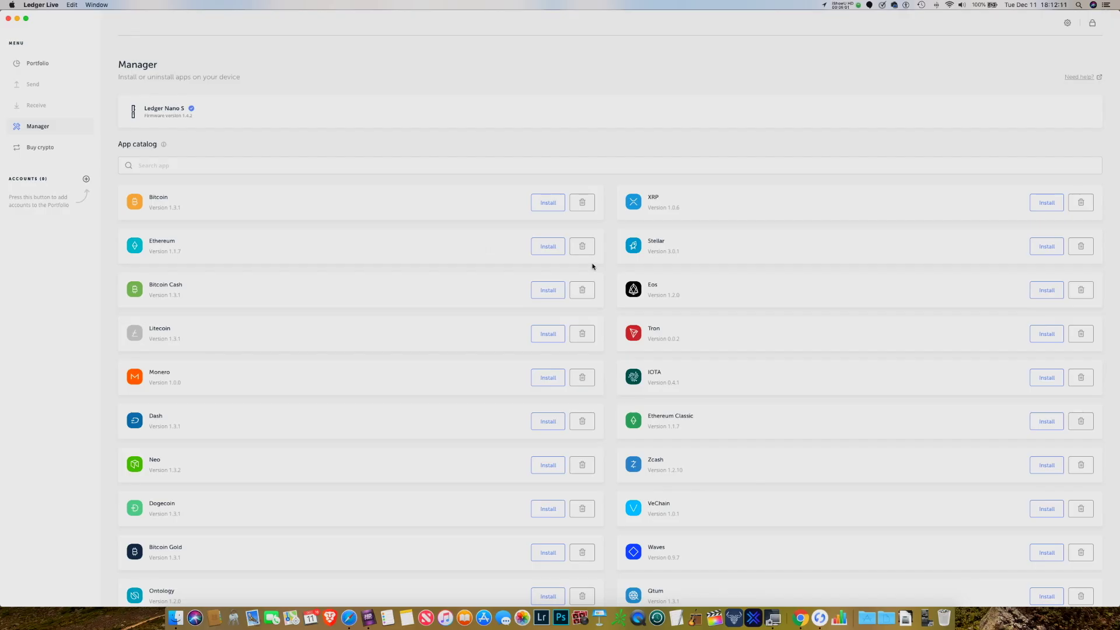
Step: Install the Ethereum app from the Manager's App catalog
left_click(548, 247)
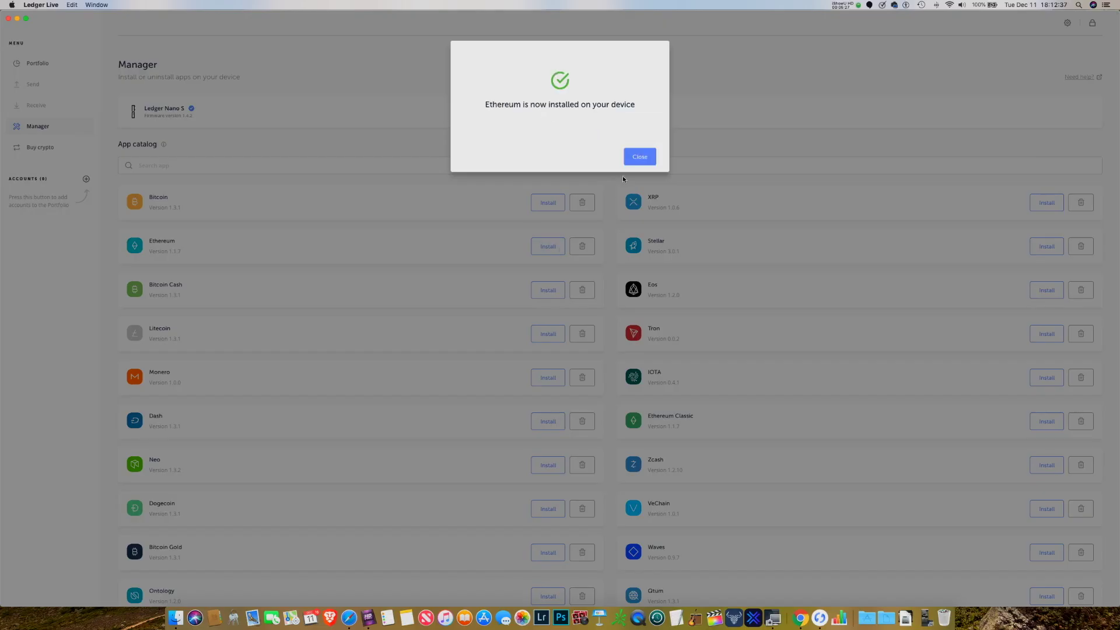
Step: Close the Ethereum installation confirmation dialog
left_click(637, 155)
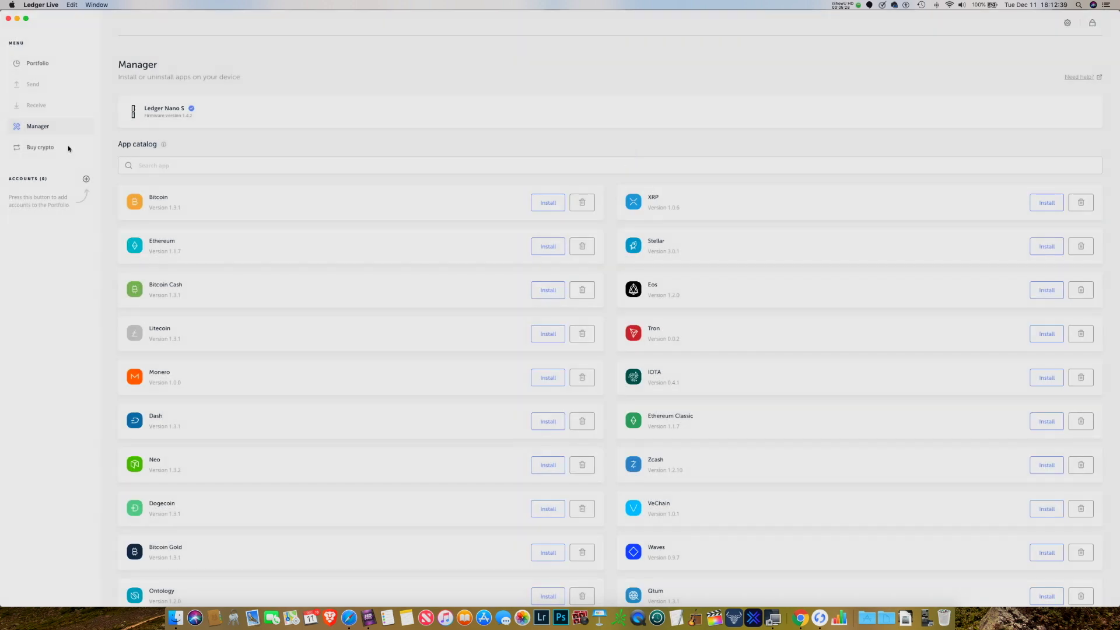
Step: From Portfolio, start adding an account and choose Ethereum as the crypto asset
left_click(44, 66)
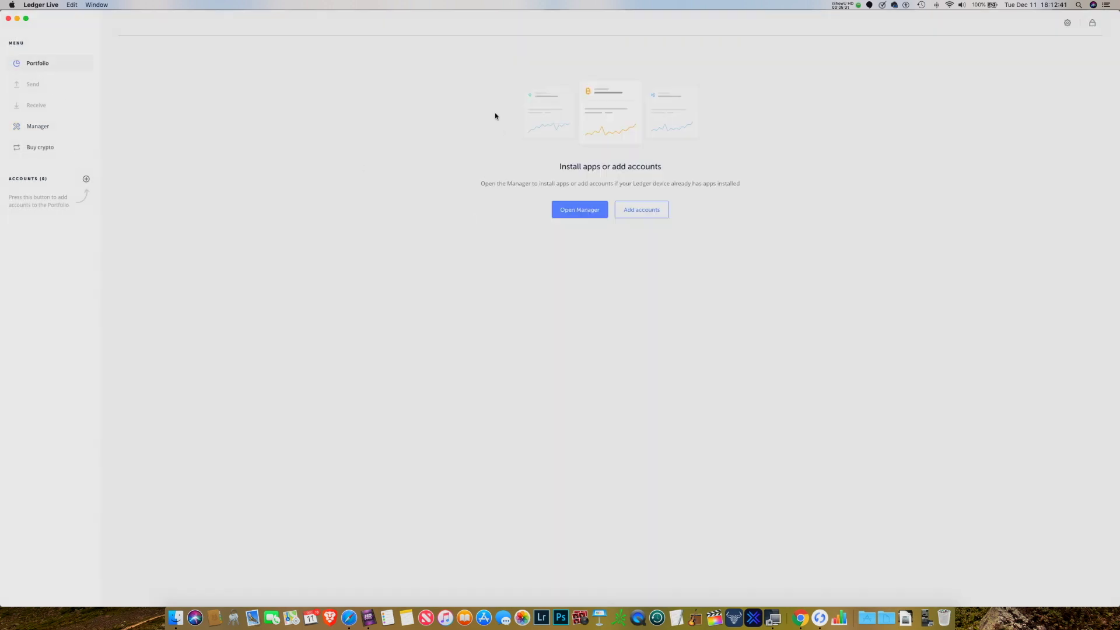
left_click(643, 215)
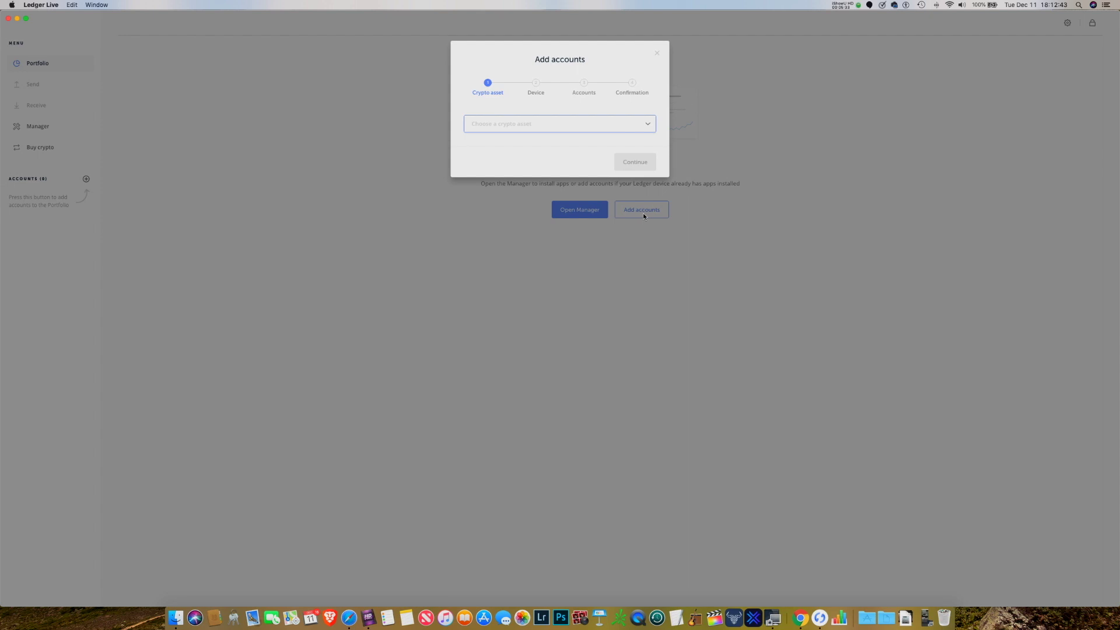
left_click(648, 126)
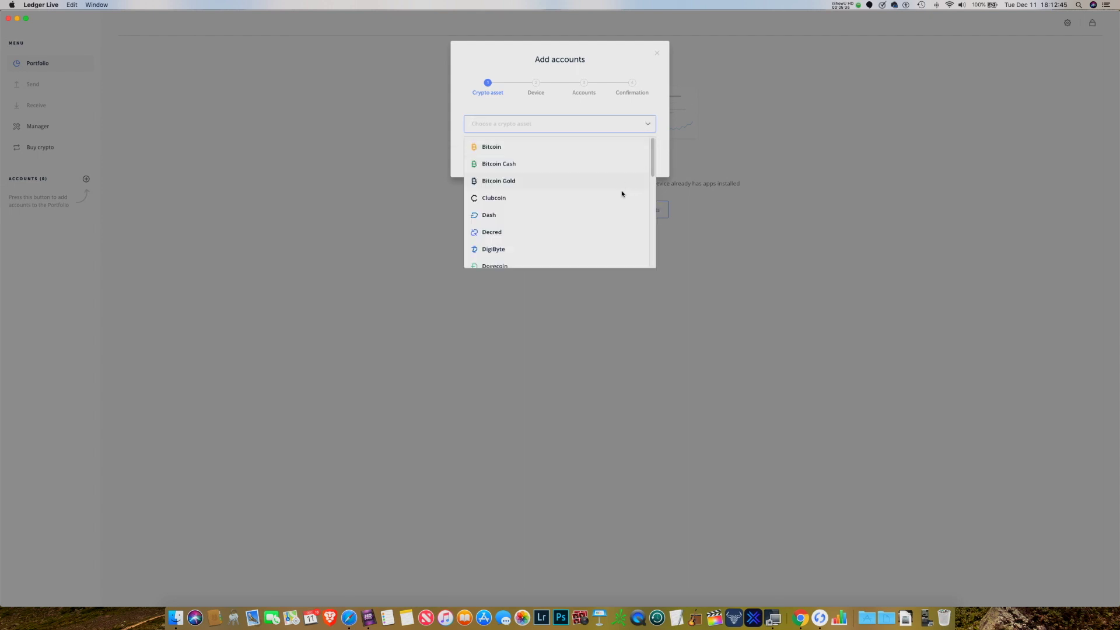
scroll(622, 232, "down", 3)
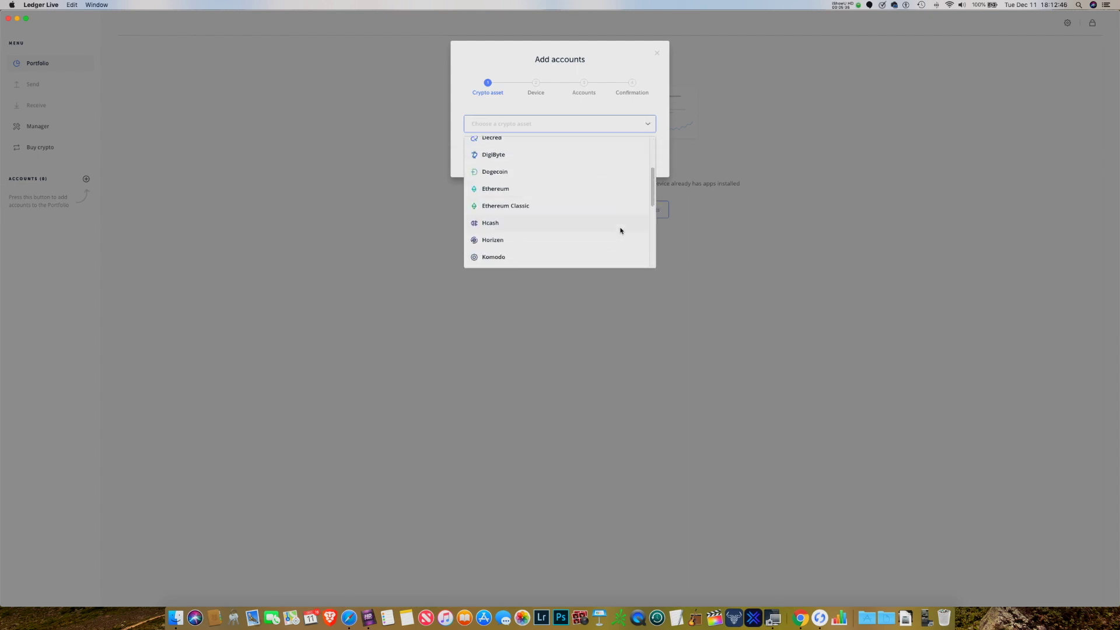
left_click(615, 195)
Step: Continue past the device step with the Ledger unlocked and Ethereum app open, then scan for accounts
left_click(643, 161)
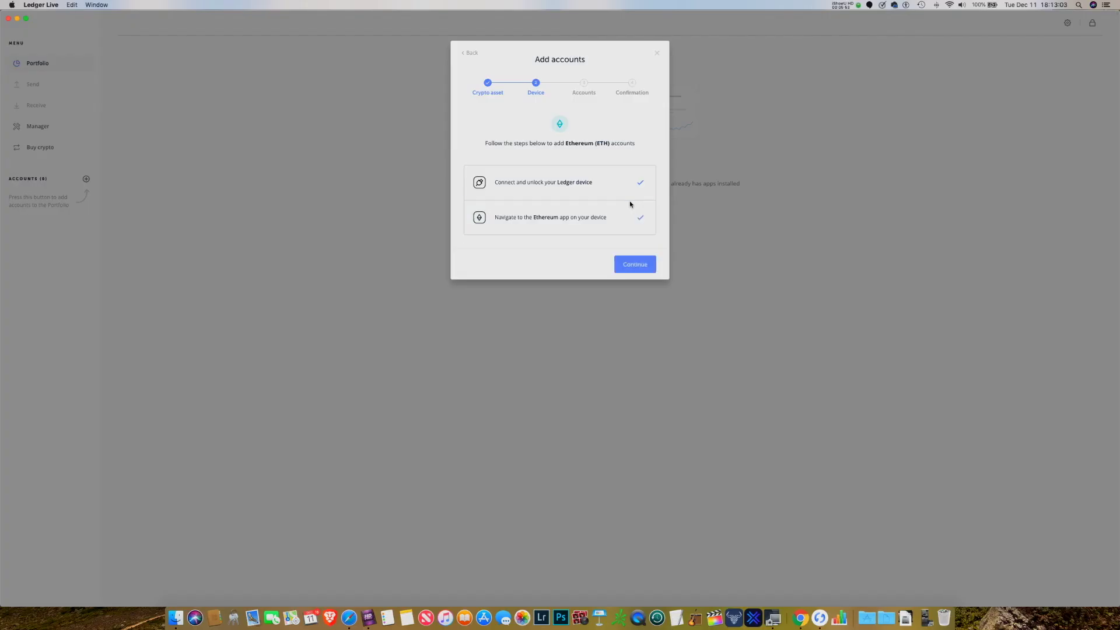
left_click(644, 268)
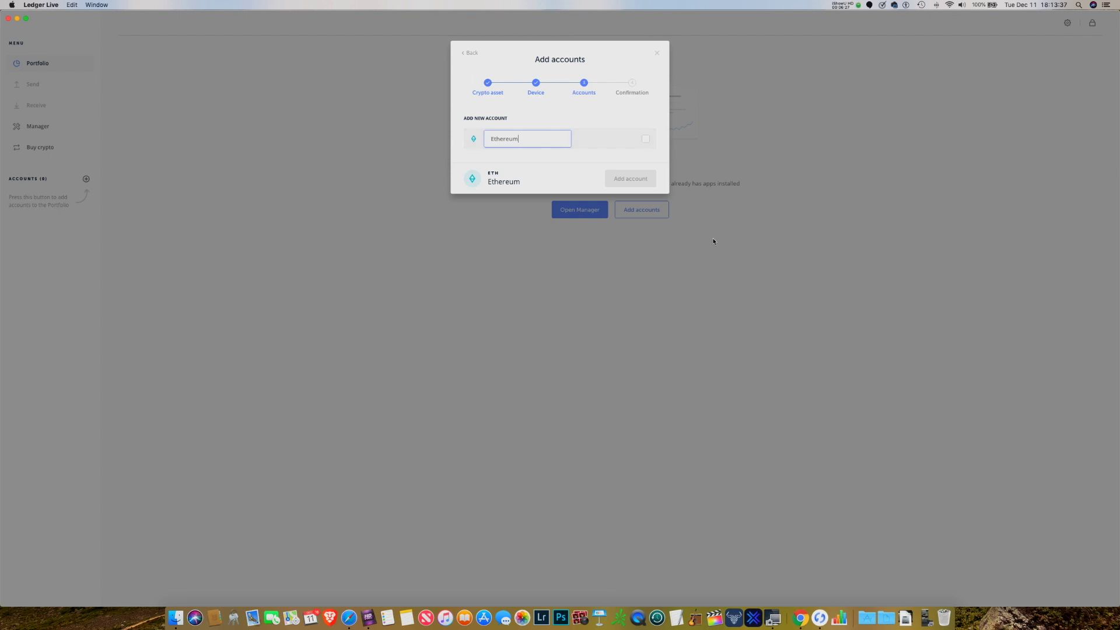
Step: Tick the checkbox for the new account named Ethereum
left_click(646, 139)
Step: Add the selected Ethereum account and close the success dialog
left_click(630, 178)
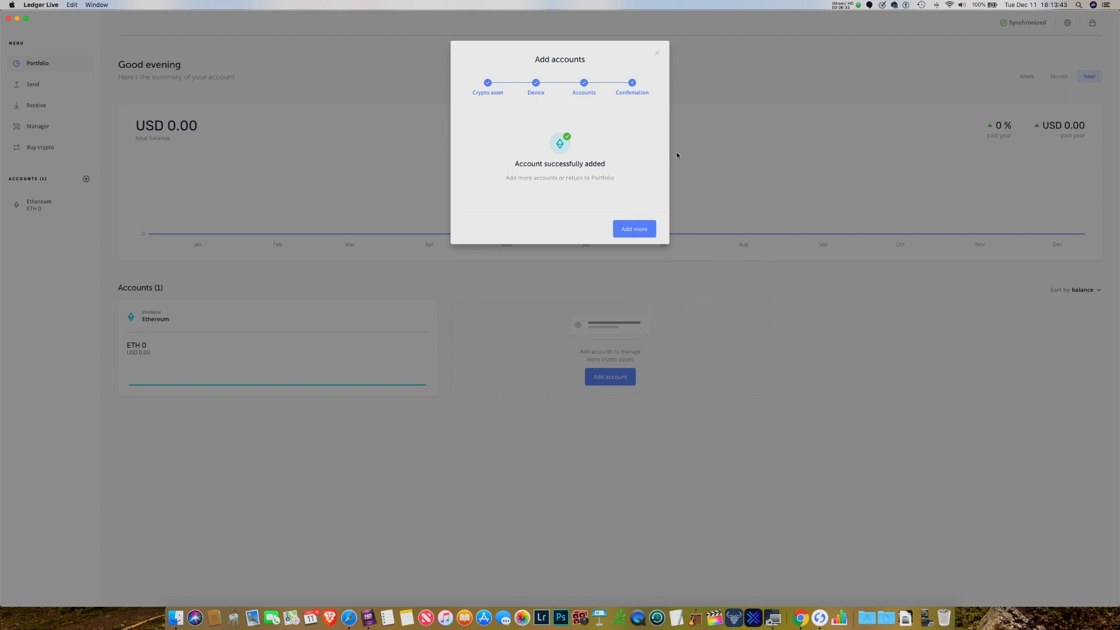
left_click(657, 54)
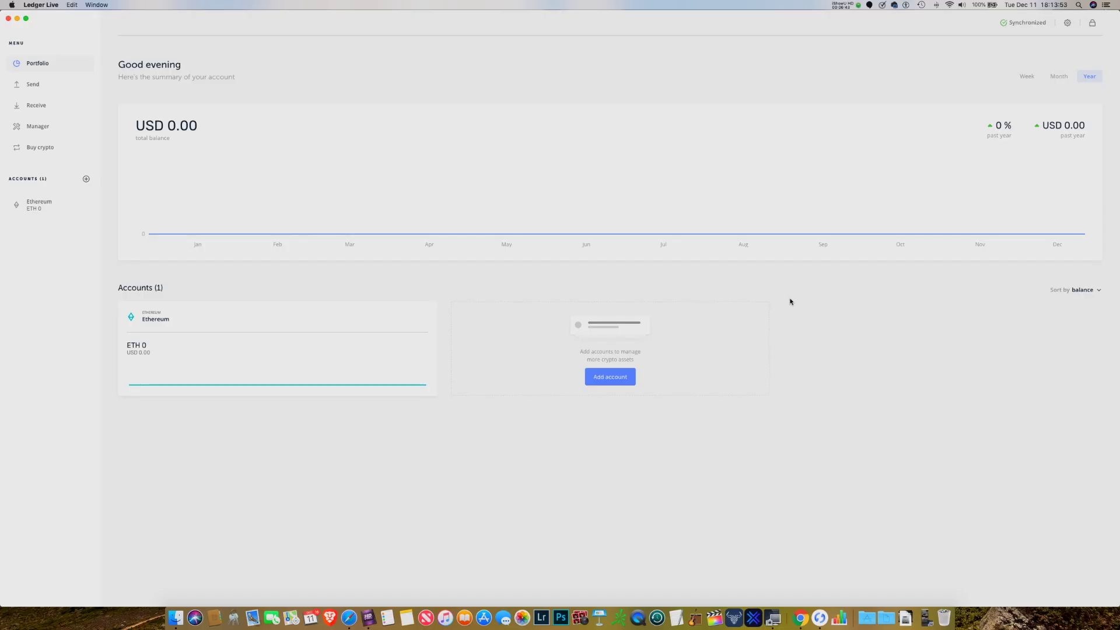
left_click(36, 106)
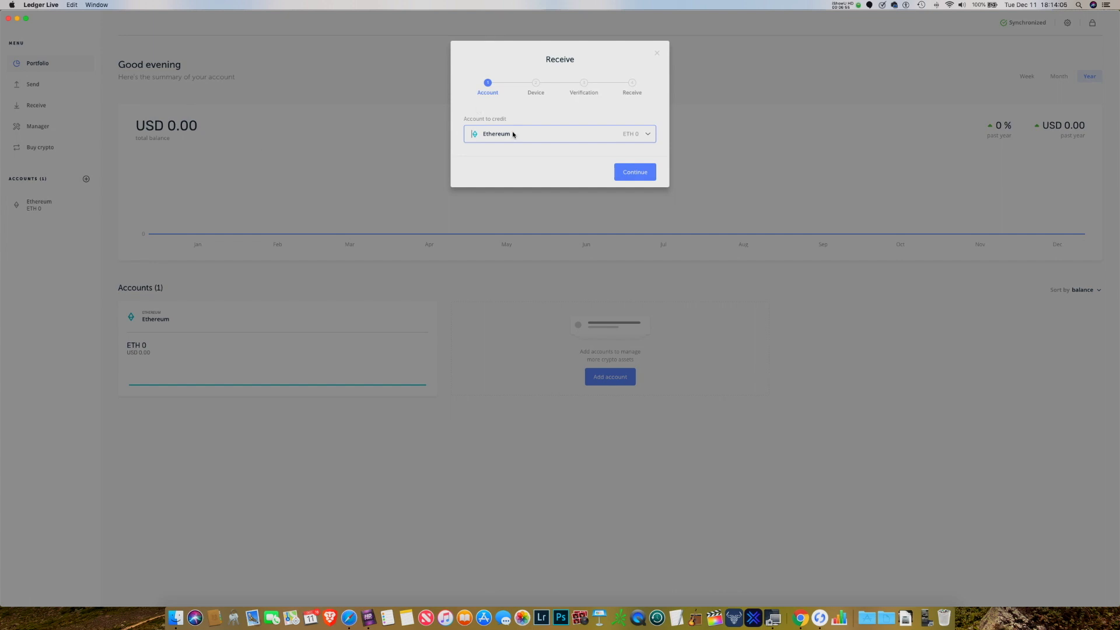
left_click(633, 173)
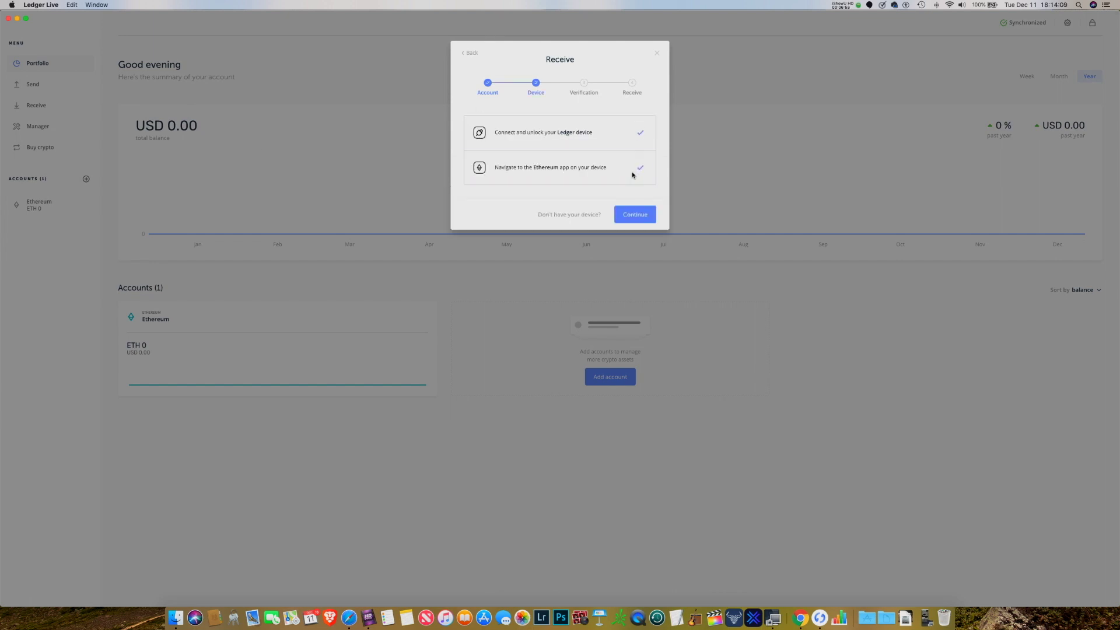
left_click(632, 214)
left_click(555, 160)
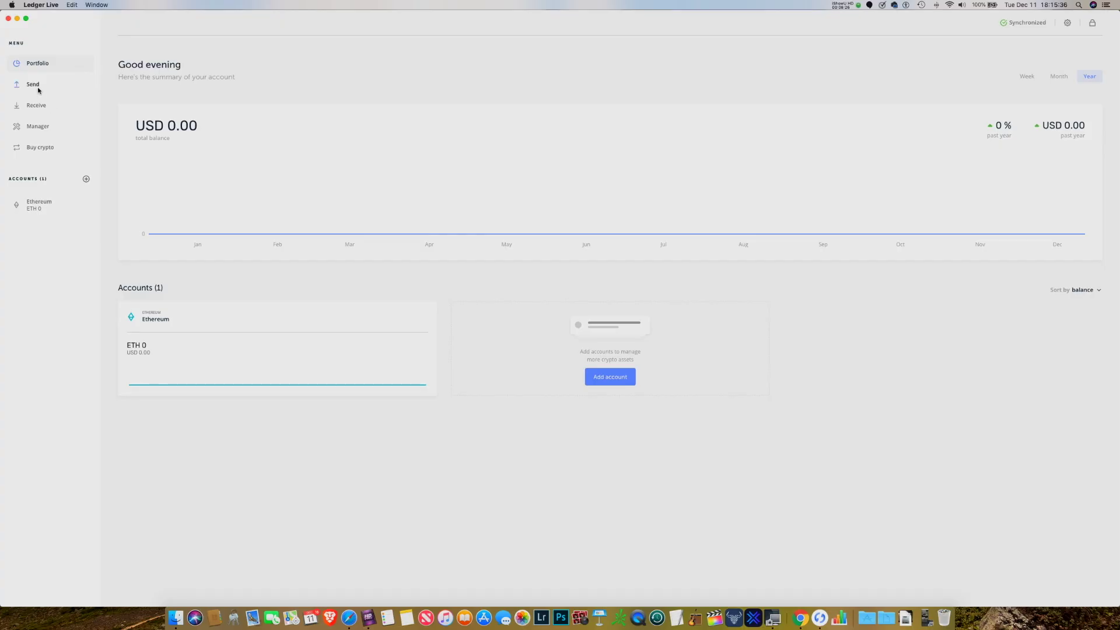
left_click(32, 84)
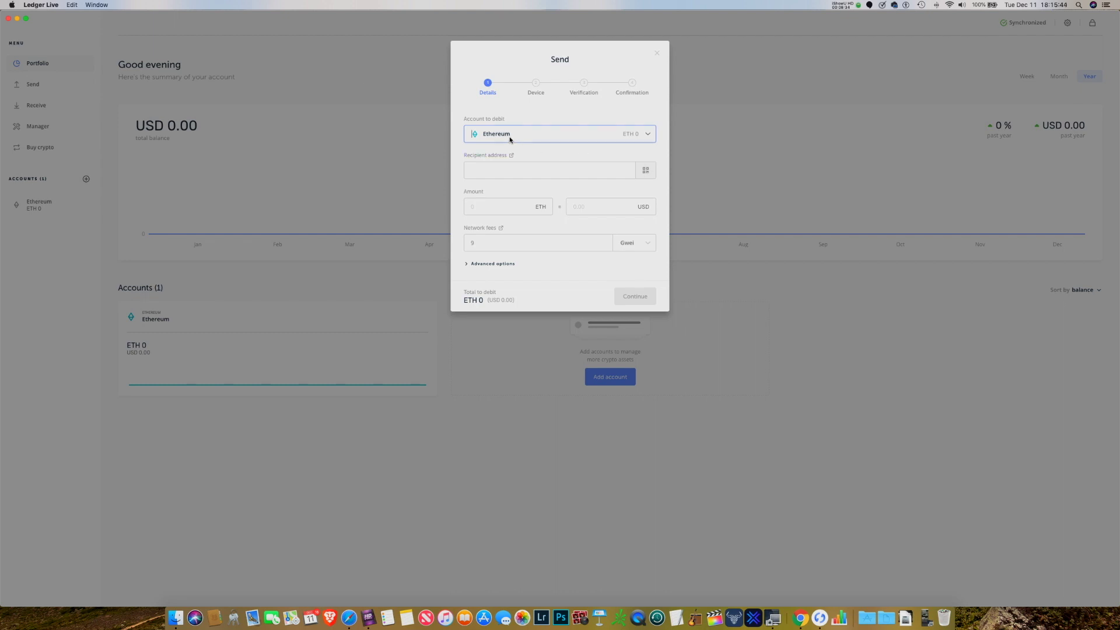
left_click(656, 52)
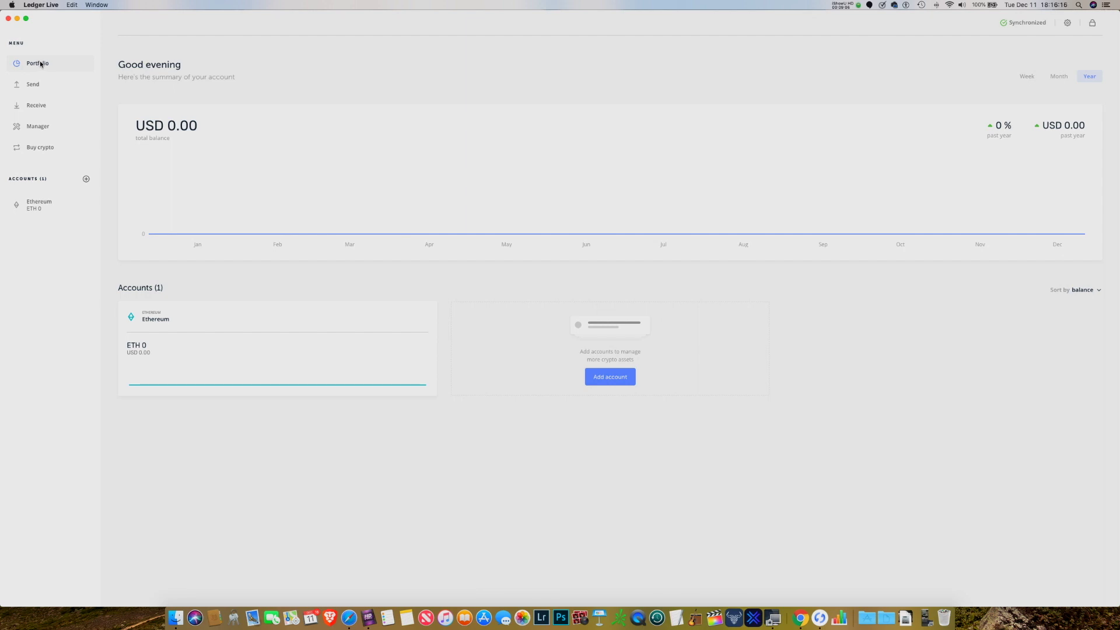
left_click(616, 380)
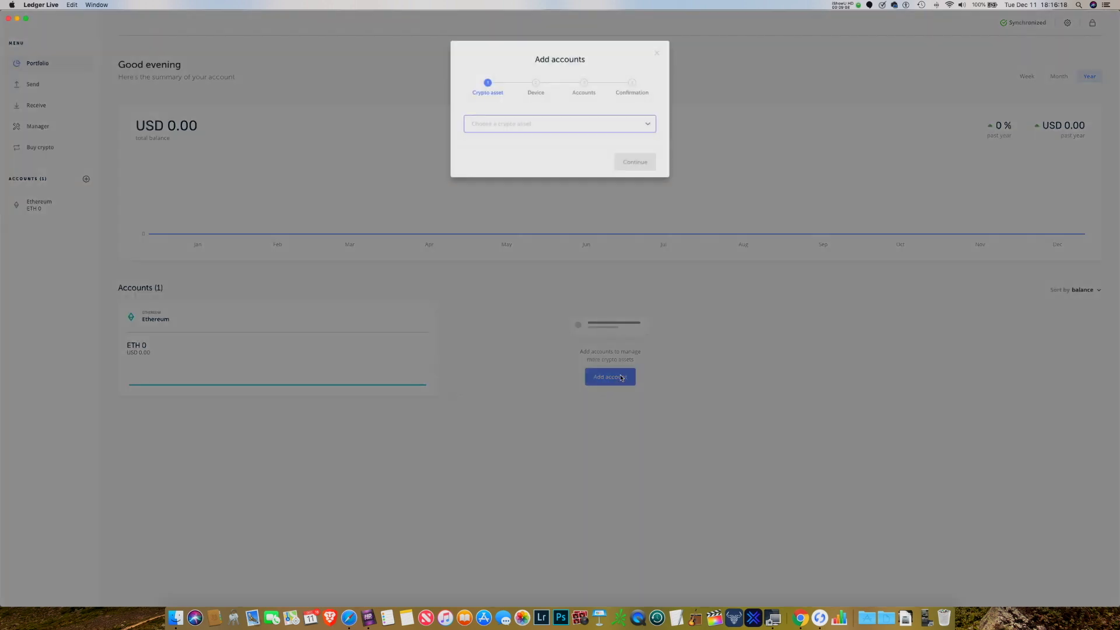
left_click(647, 125)
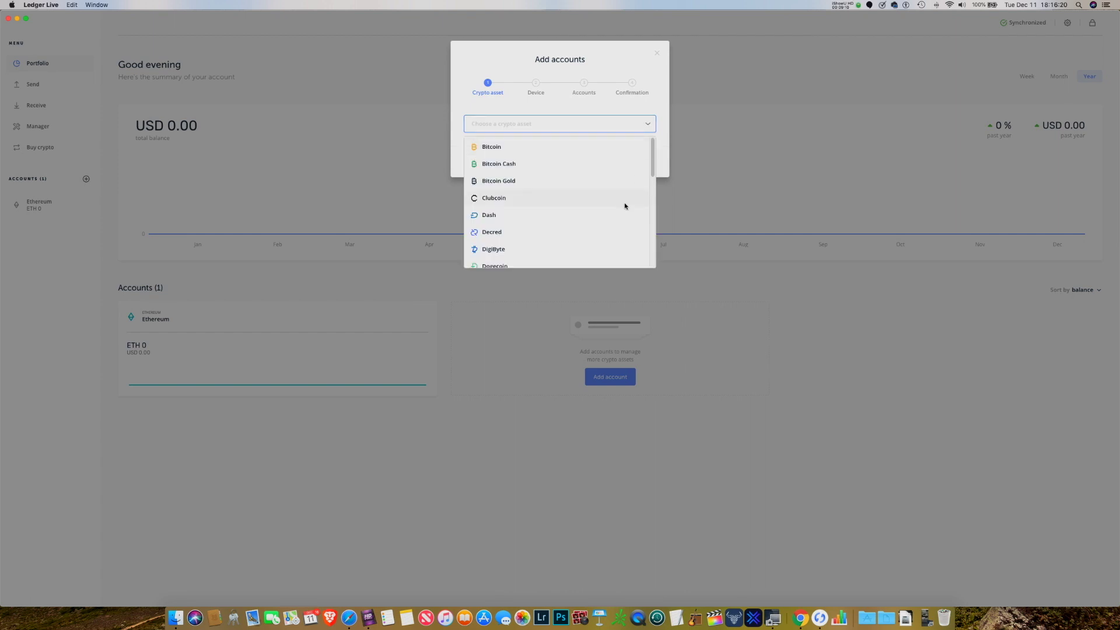
scroll(595, 200, "down", 10)
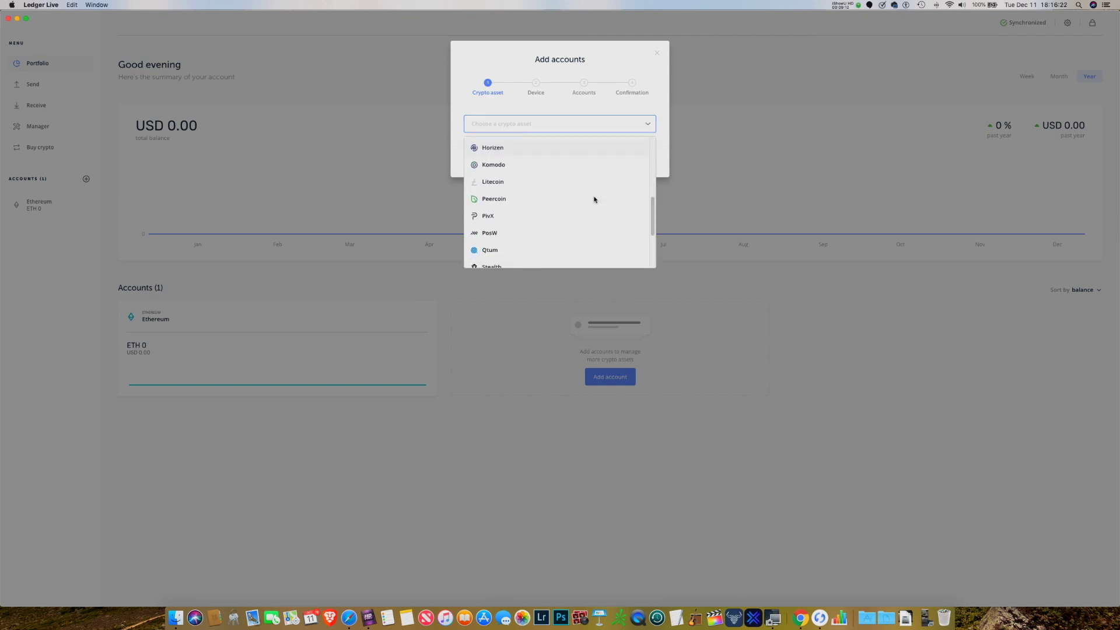
scroll(594, 199, "down", 4)
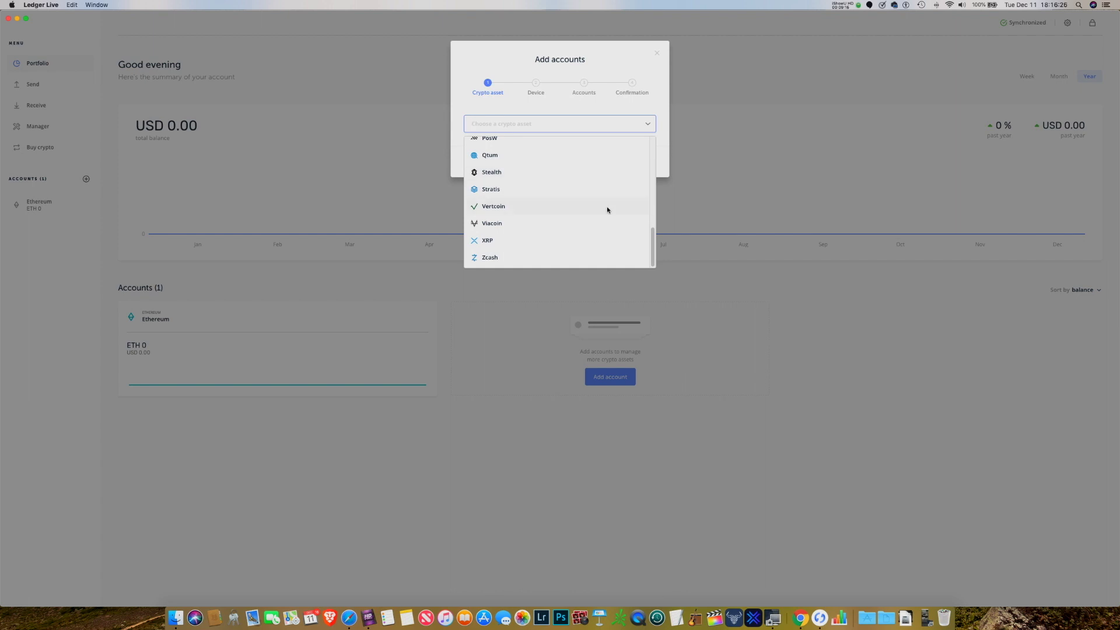
left_click(657, 52)
left_click(657, 52)
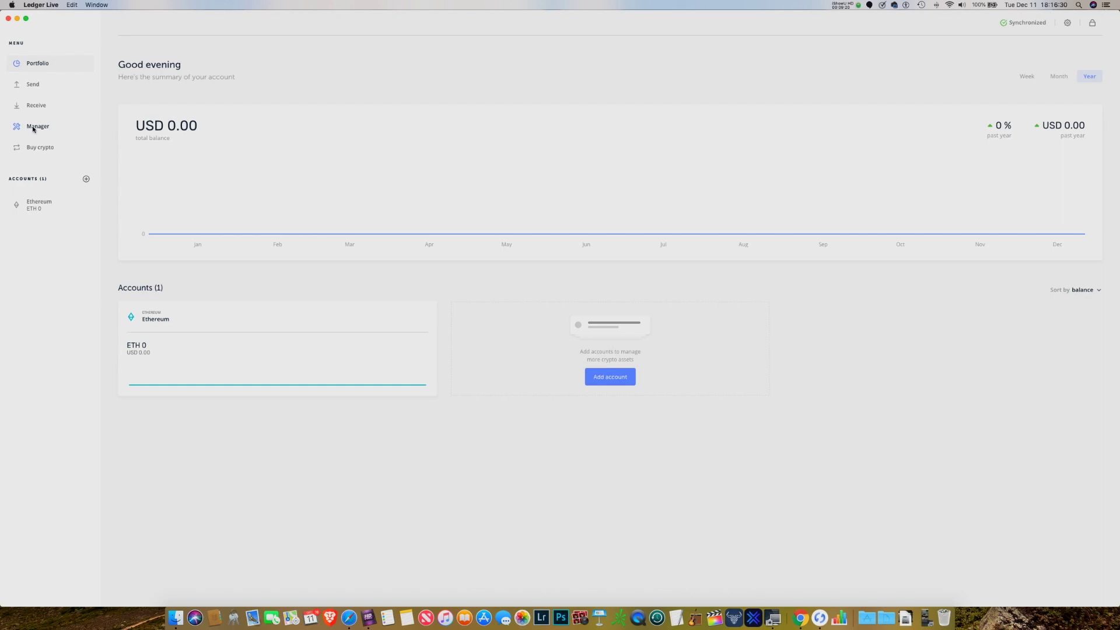